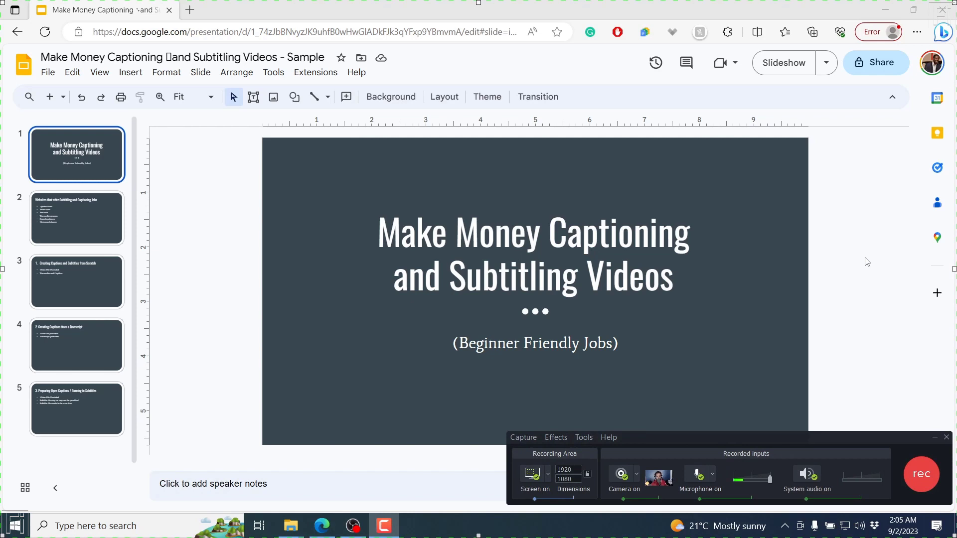
Get ready to start a 1920×1080 recording with camera, microphone and system audio on.
mouse_move(657, 480)
Start the screen and webcam recording and present the Google Slides deck full screen.
left_click(921, 484)
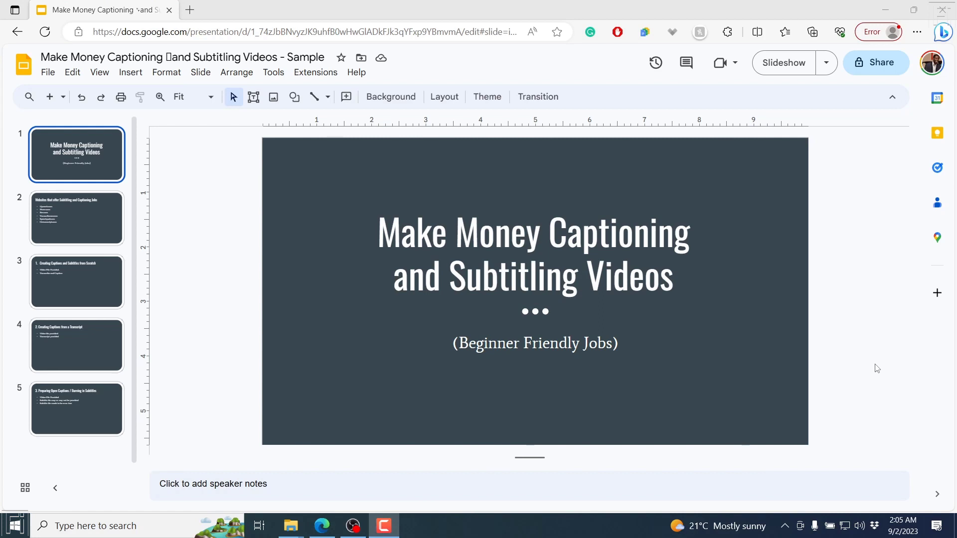
left_click(793, 69)
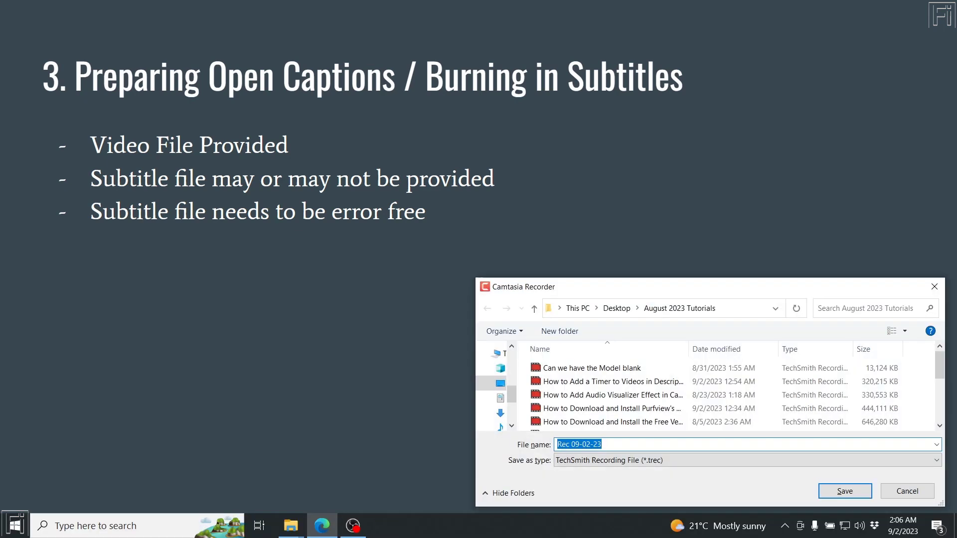
Save the recording as 'Edit presentation' and exit the full-screen slideshow.
type("Edit ")
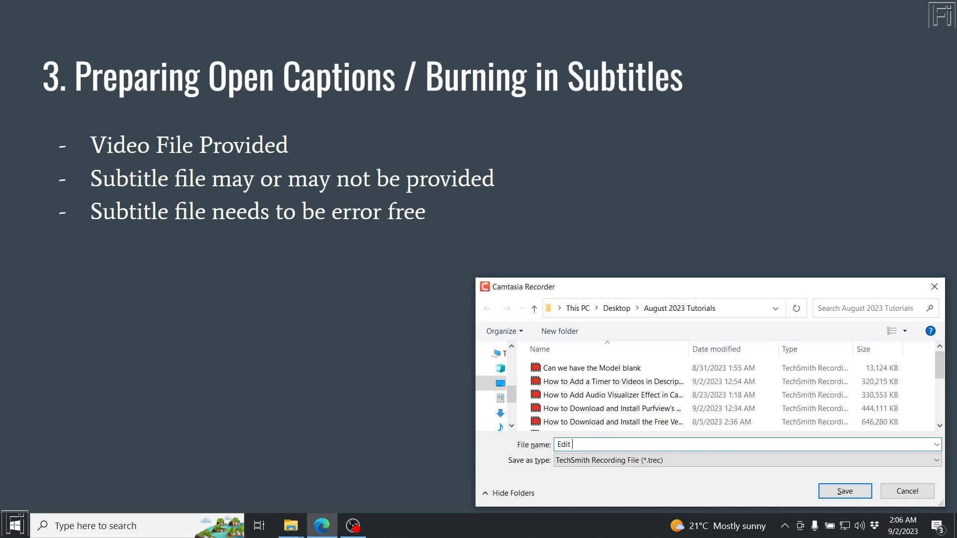
type("presentation")
left_click(850, 492)
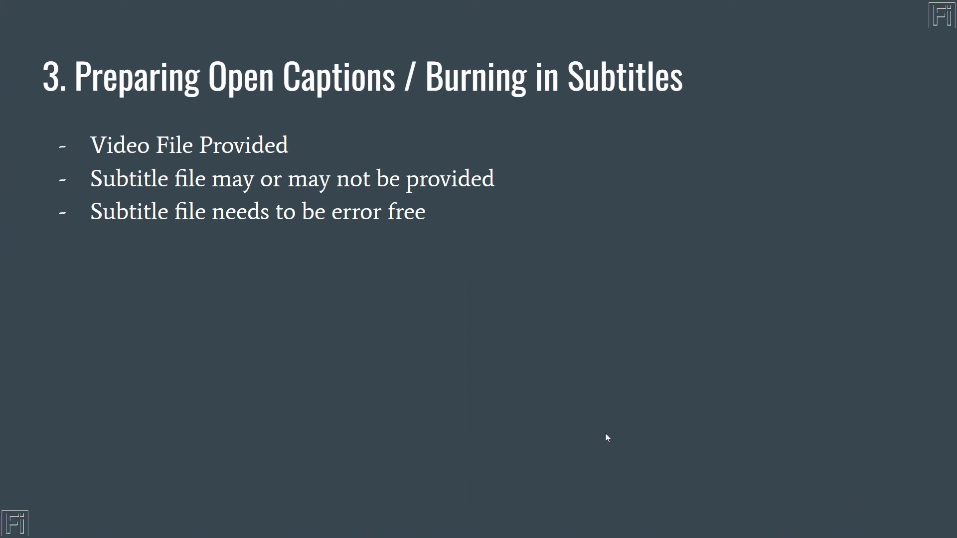
key("Escape")
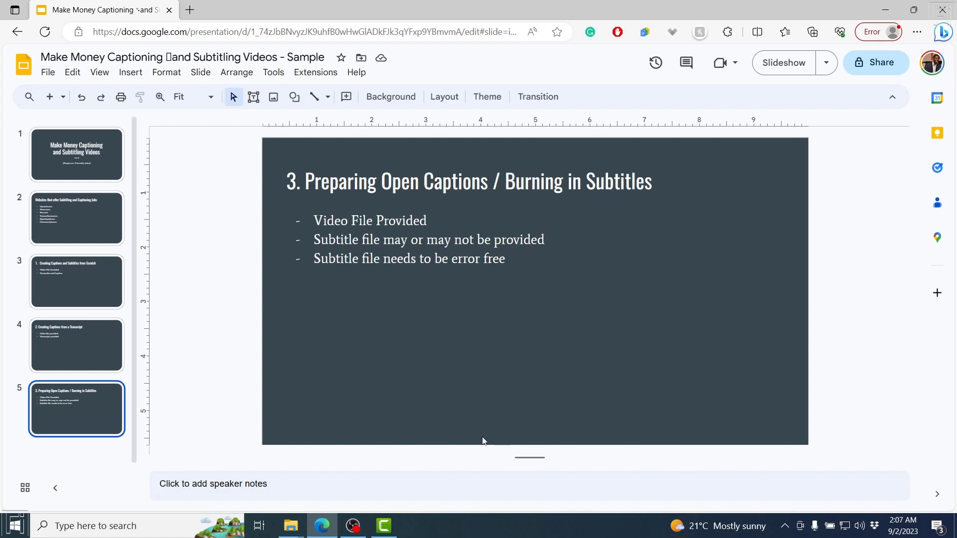
Preview the recording in the Camtasia editor, stopping at 0:00:15;05 where the intro ends.
left_click(384, 526)
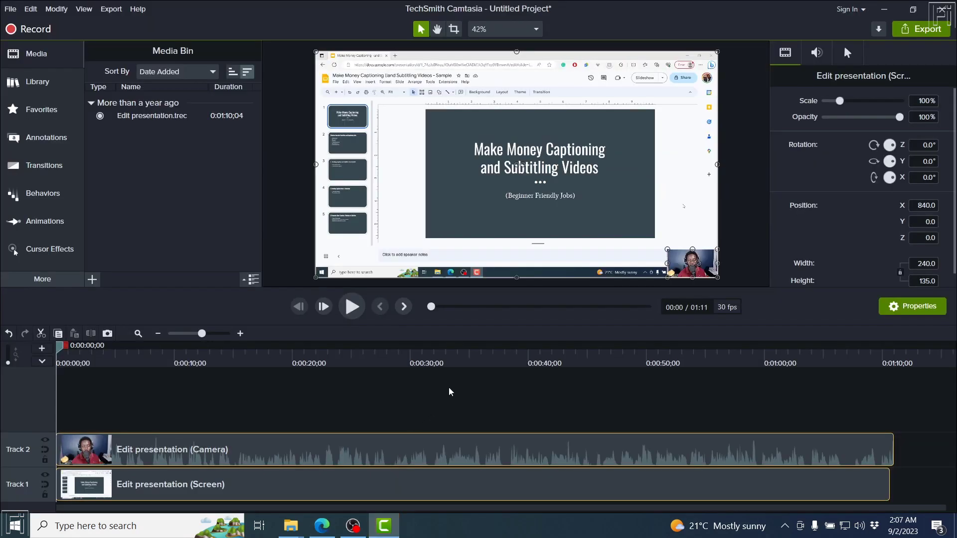
key("space")
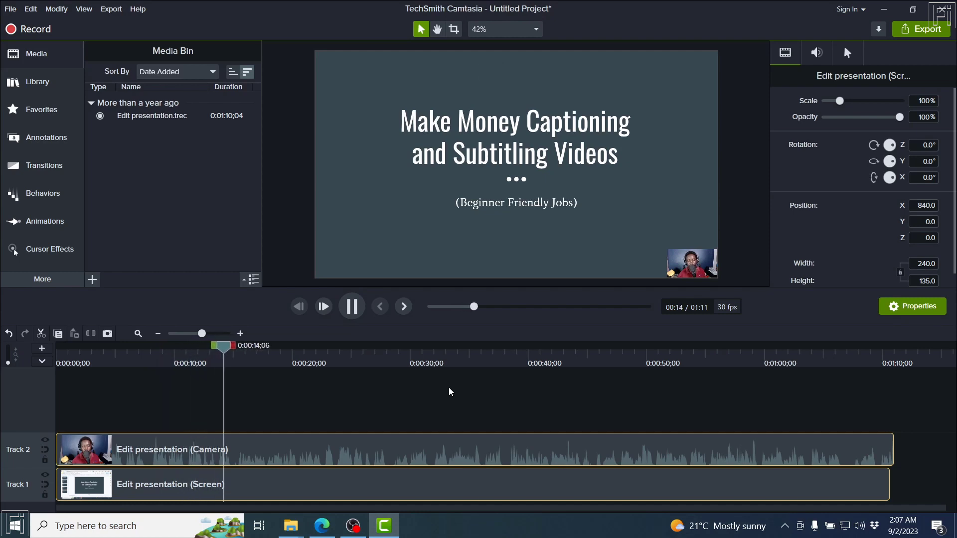
key("space")
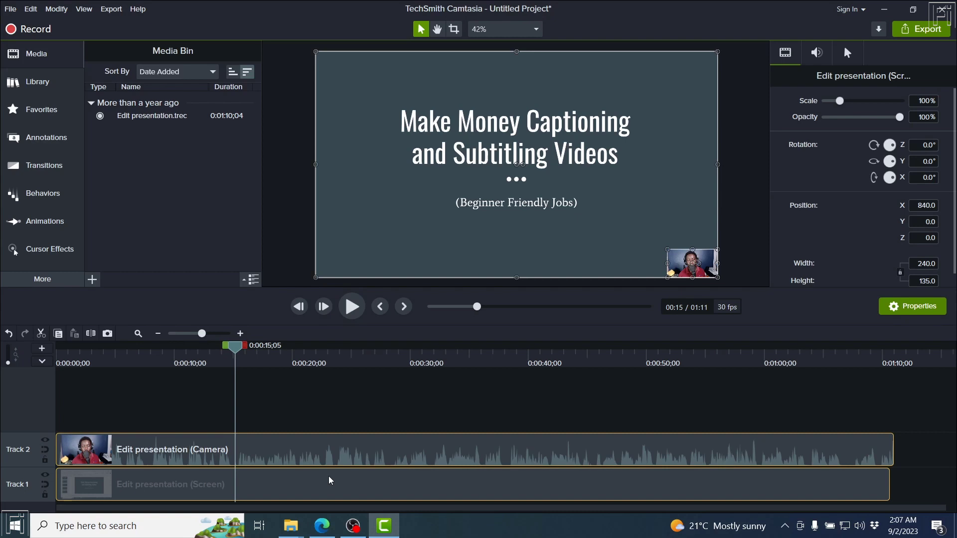
Cut the opening 15 seconds from the timeline and preview the trimmed 0:55 start.
left_click_drag(239, 367, 41, 364)
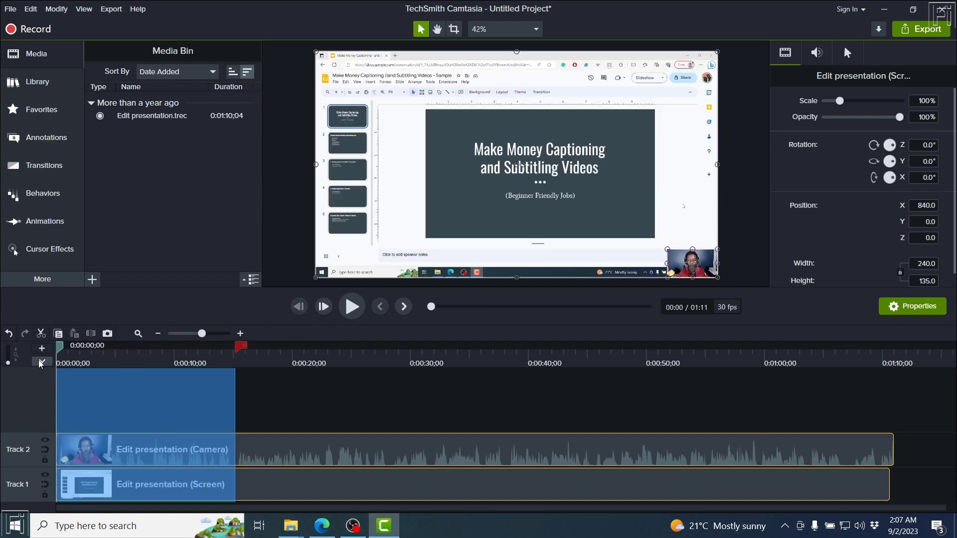
left_click(41, 334)
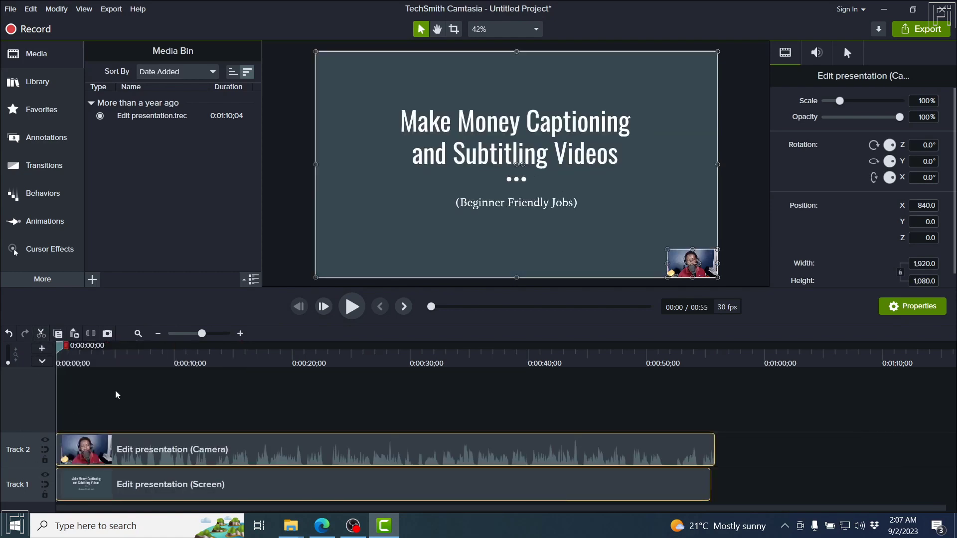
key("space")
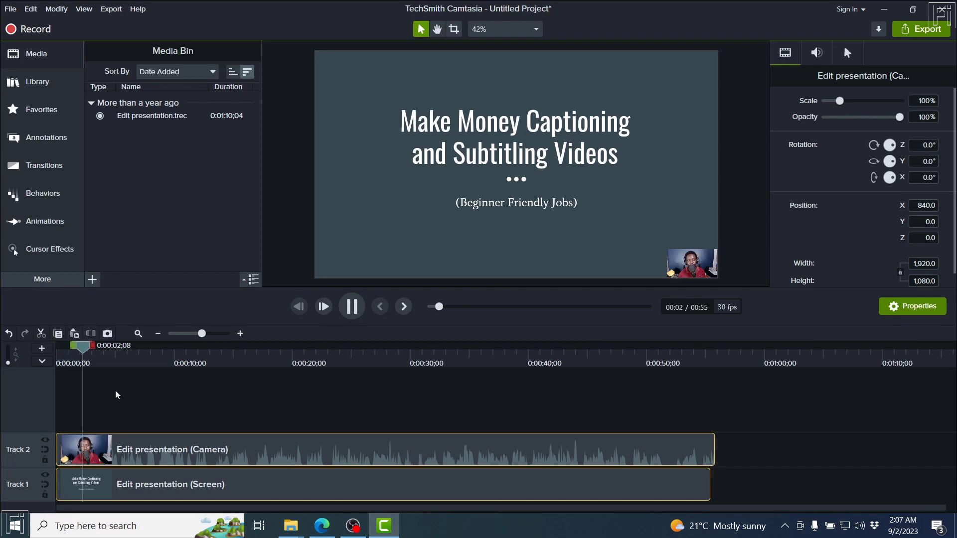
key("space")
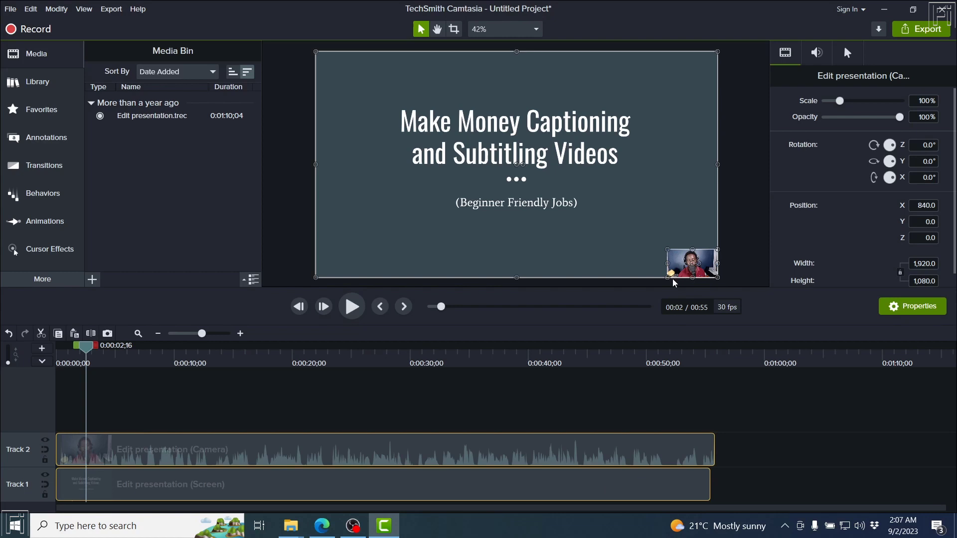
Enlarge the webcam clip's overlay to 521×293 (27.1% scale) toward the upper left.
left_click(454, 397)
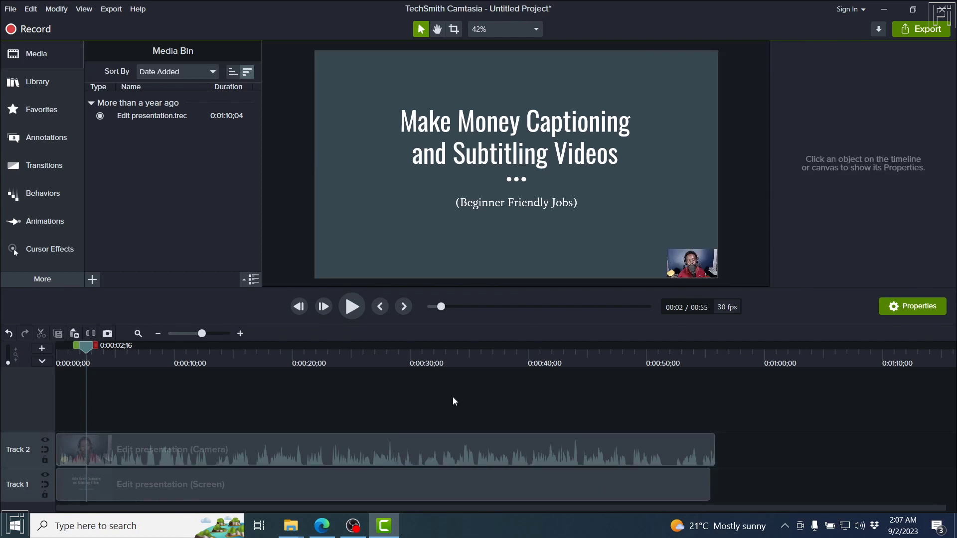
left_click(333, 448)
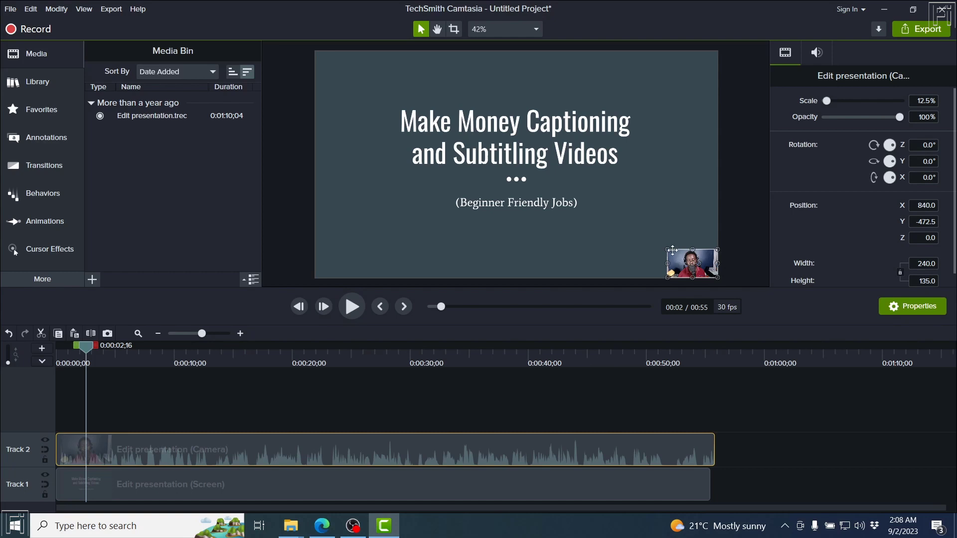
left_click_drag(667, 250, 600, 218)
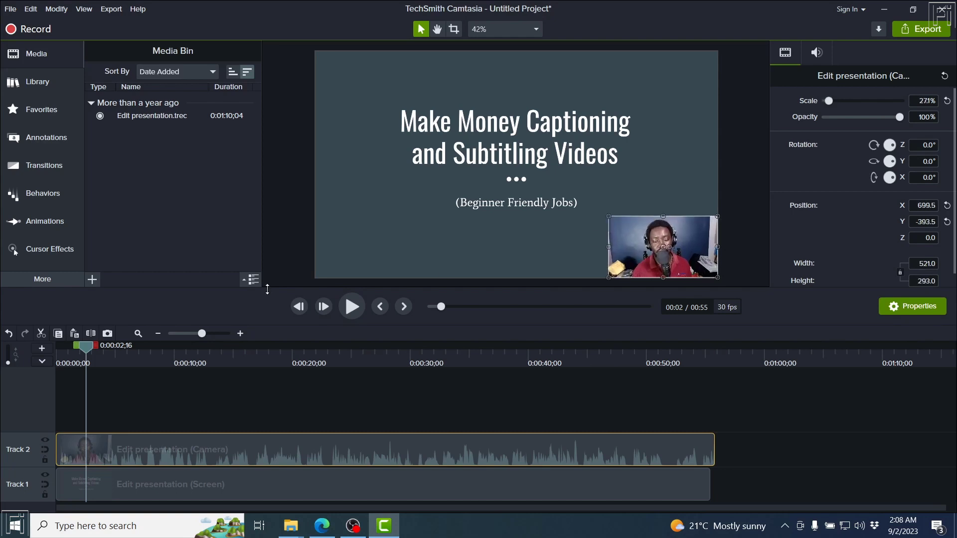
Add a Bold-style yellow circle shape at the start of the timeline.
left_click(47, 147)
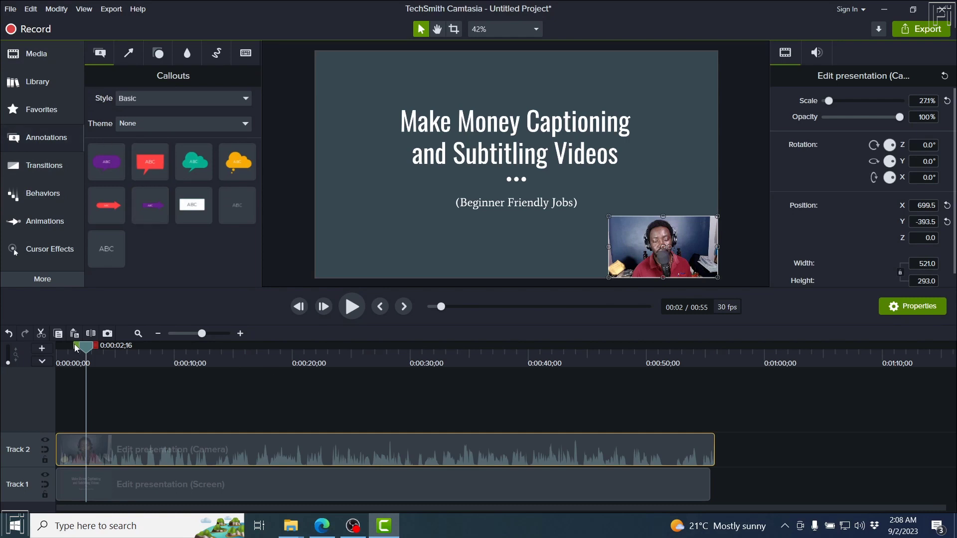
left_click_drag(85, 349, 56, 348)
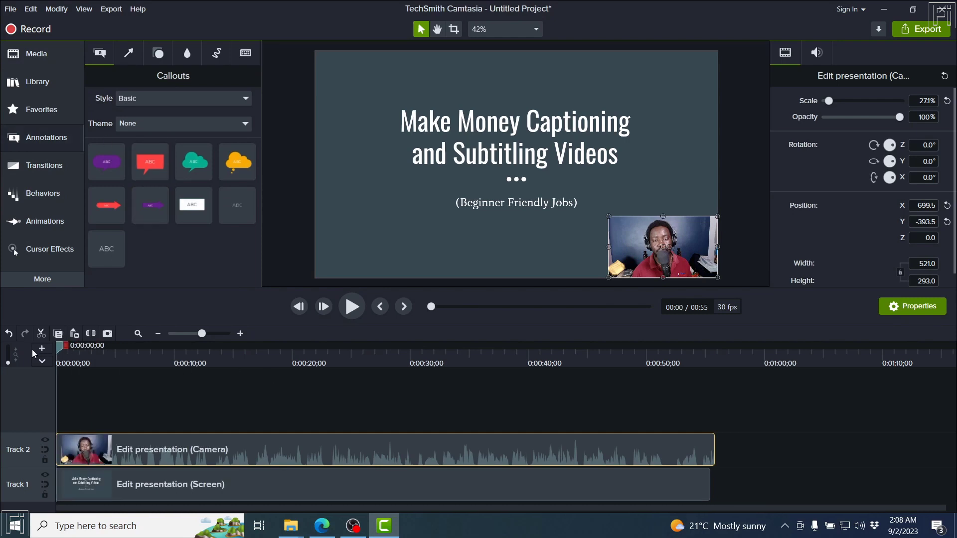
left_click(157, 58)
left_click(133, 101)
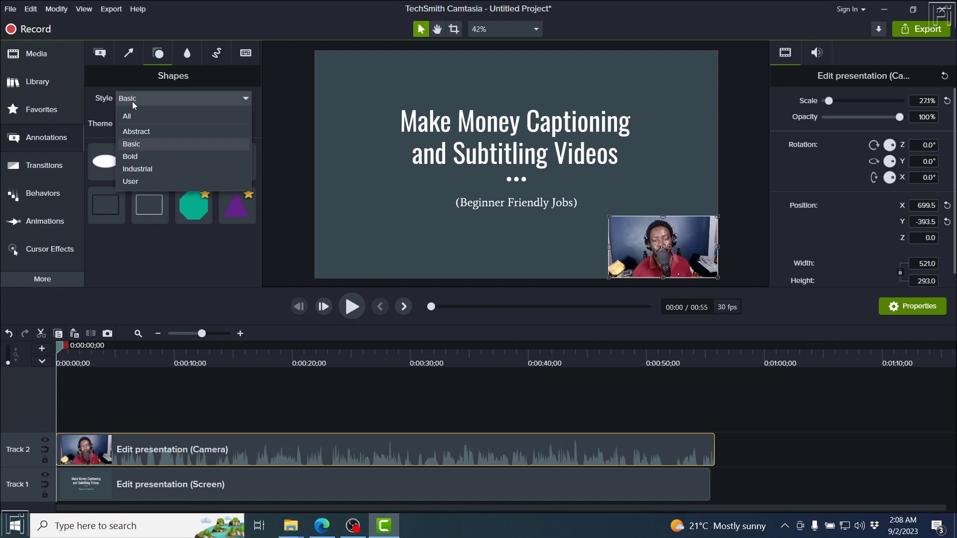
left_click(134, 157)
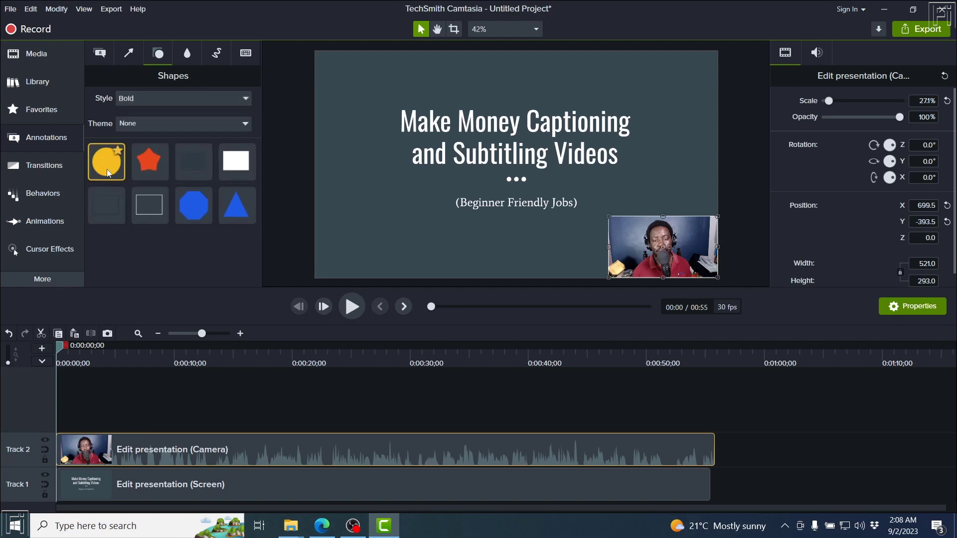
right_click(110, 173)
left_click(145, 181)
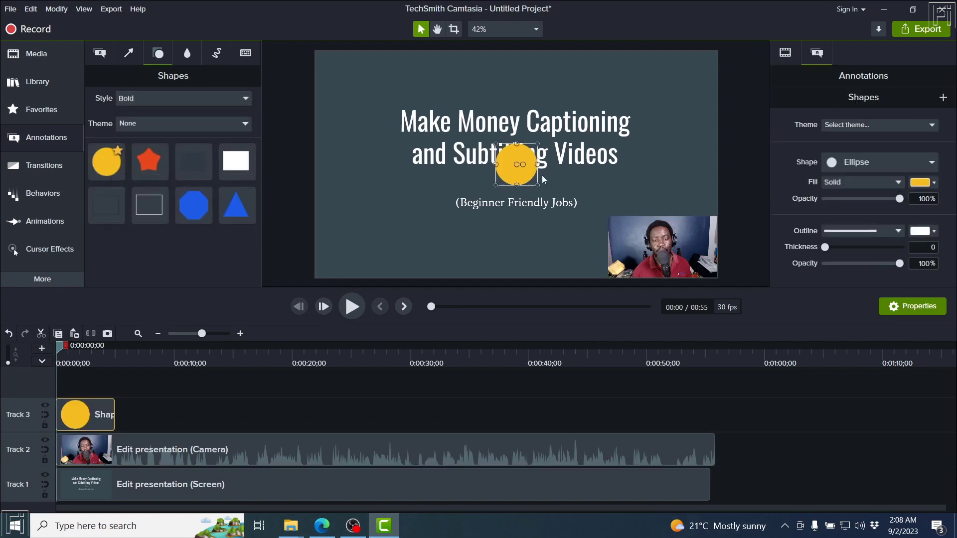
Size the yellow circle over the webcam overlay and extend it across the full 0:55.
left_click_drag(539, 185, 562, 209)
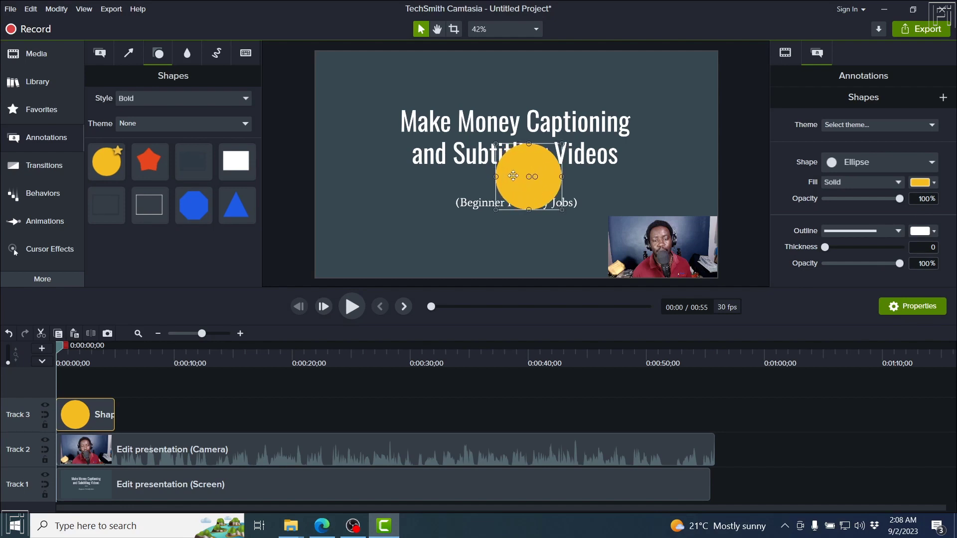
left_click_drag(513, 177, 648, 243)
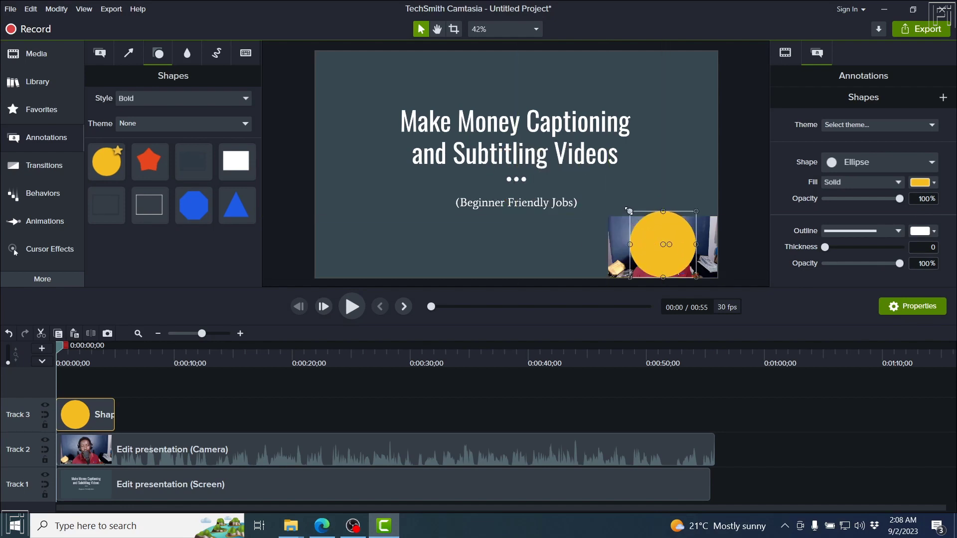
left_click_drag(630, 211, 630, 214)
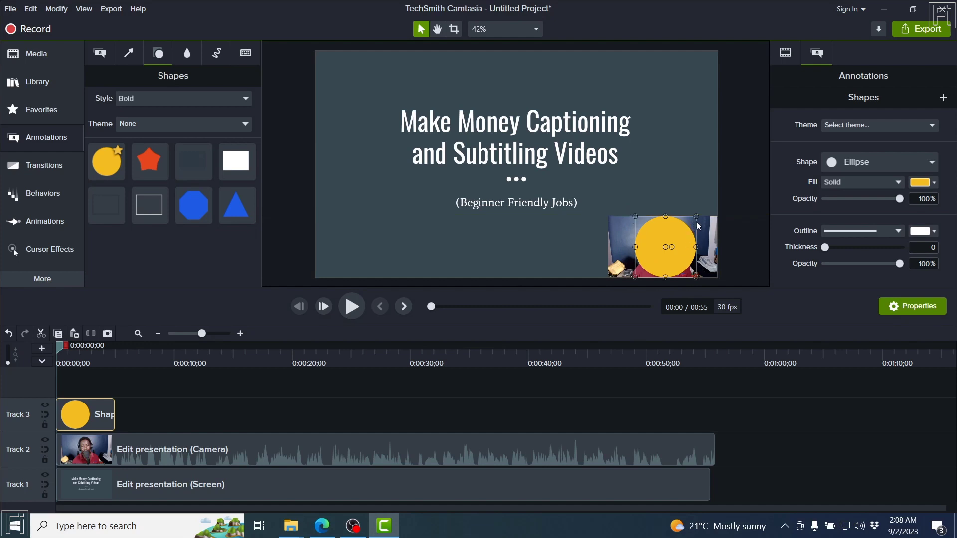
left_click_drag(114, 415, 714, 387)
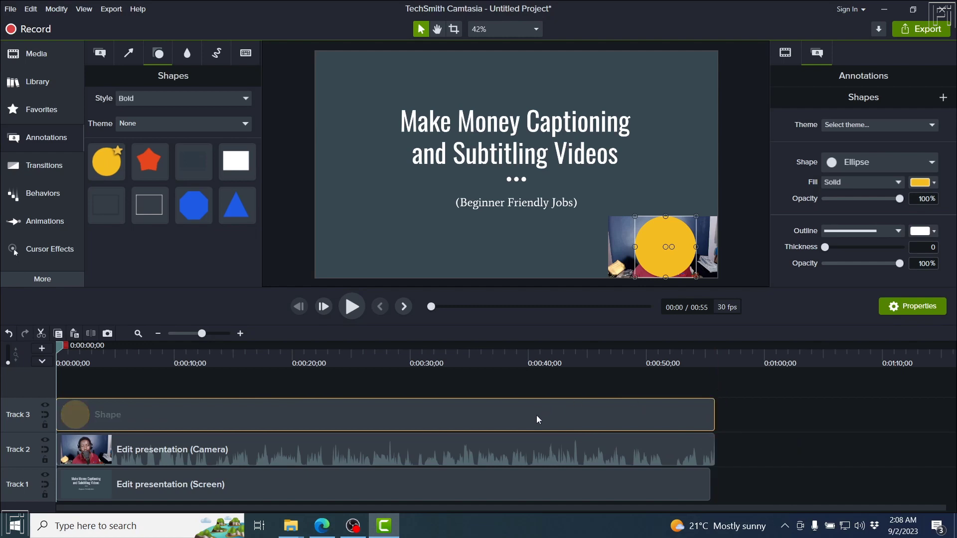
Duplicate the circle onto Track 4 as a hollow ring with outline thickness 4 and 0% fill.
key("ctrl+d")
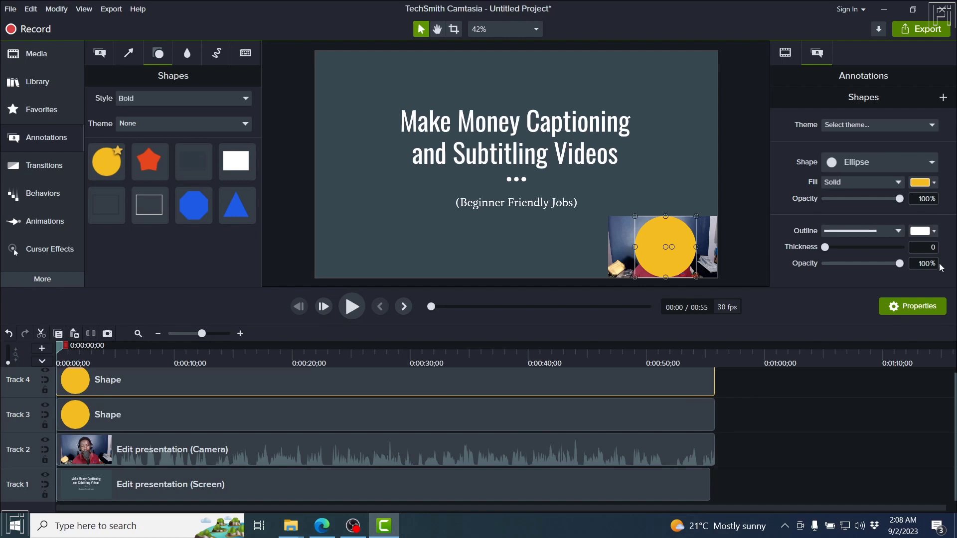
left_click(924, 248)
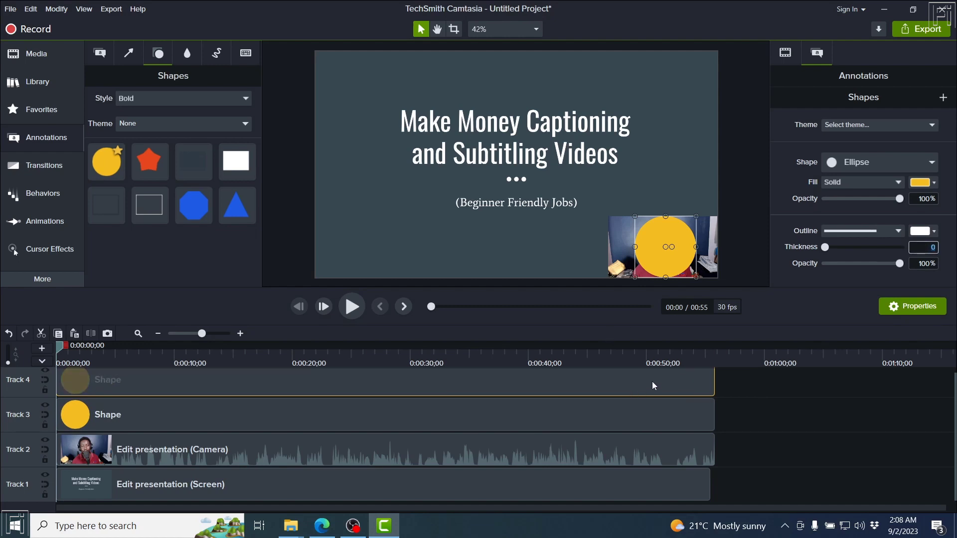
type("4")
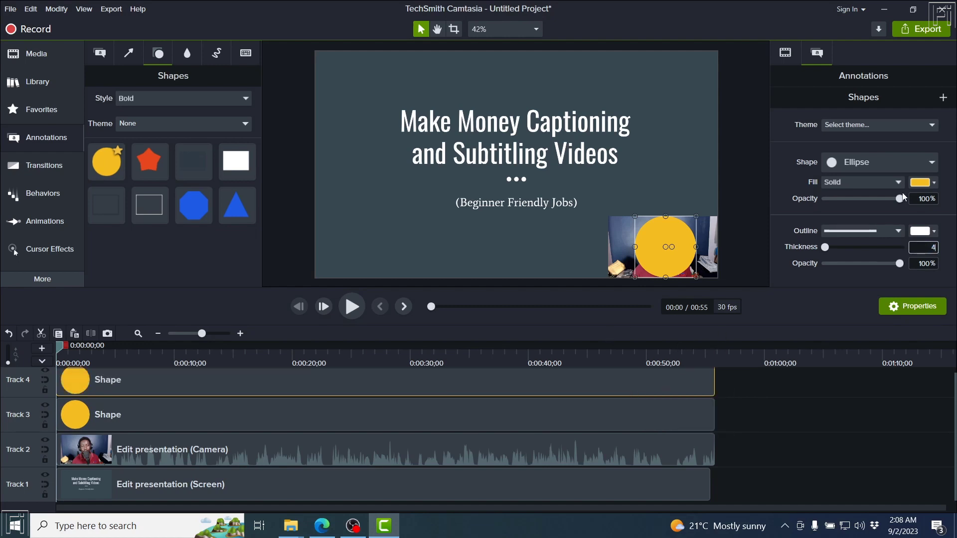
left_click(901, 199)
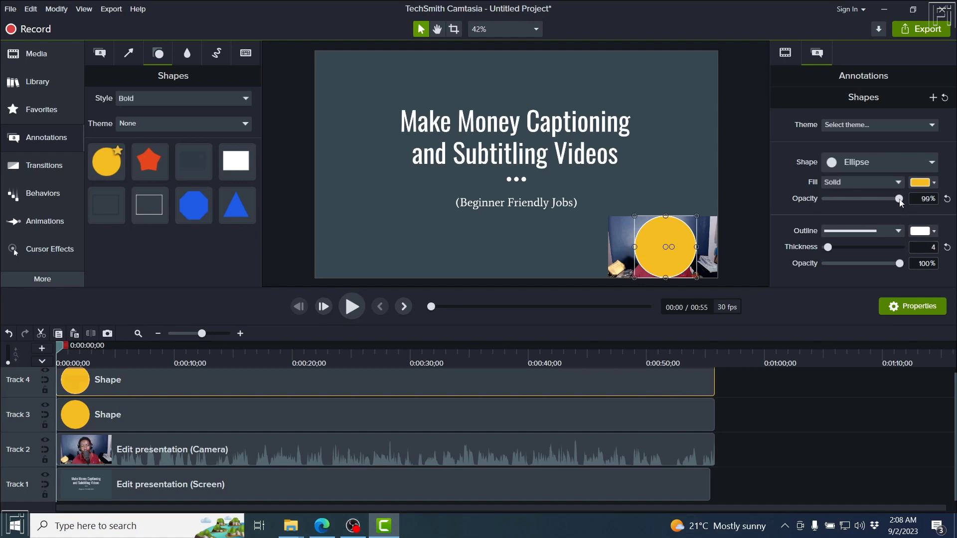
left_click_drag(898, 199, 812, 204)
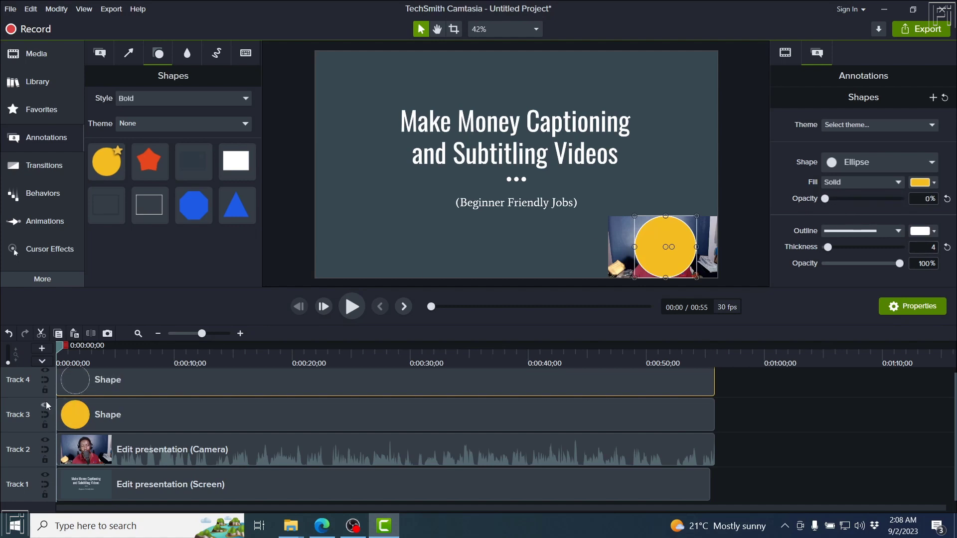
left_click(126, 416)
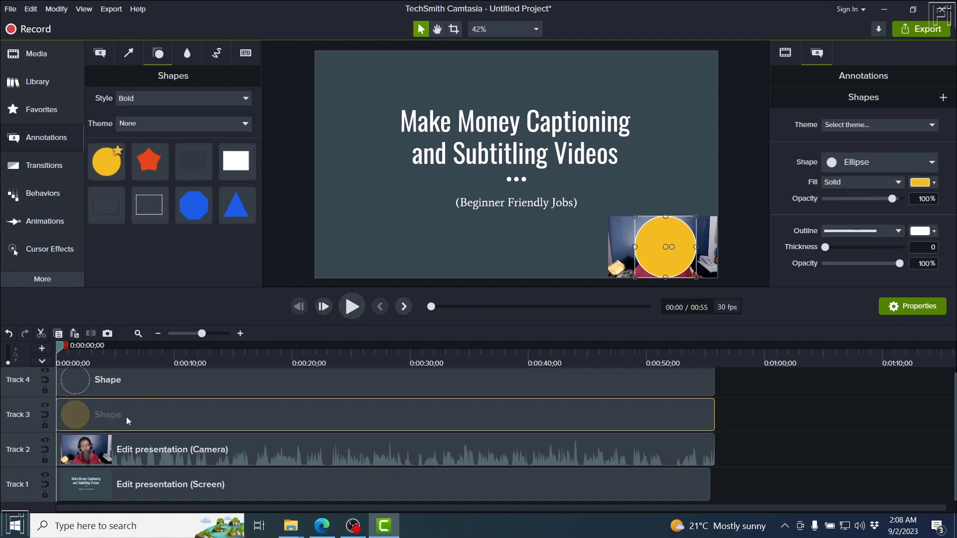
Make the yellow circle an Alpha track matte, nudge the ring onto the webcam, and select all three clips.
left_click(44, 407)
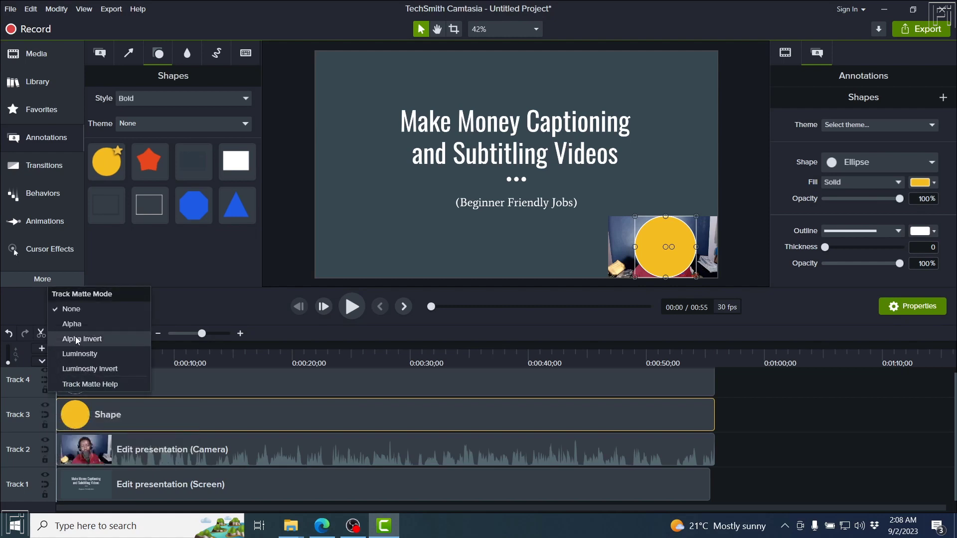
left_click(72, 324)
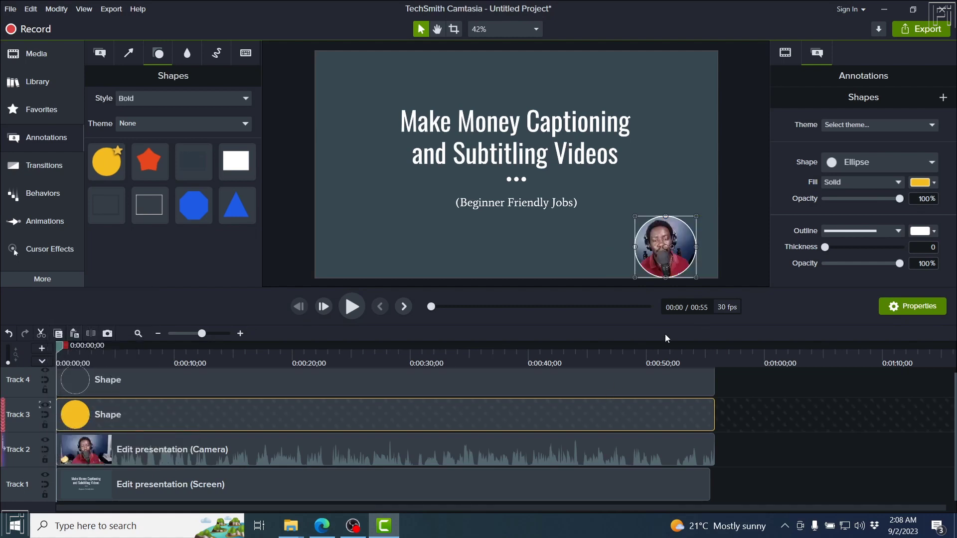
left_click(753, 416)
left_click(685, 387)
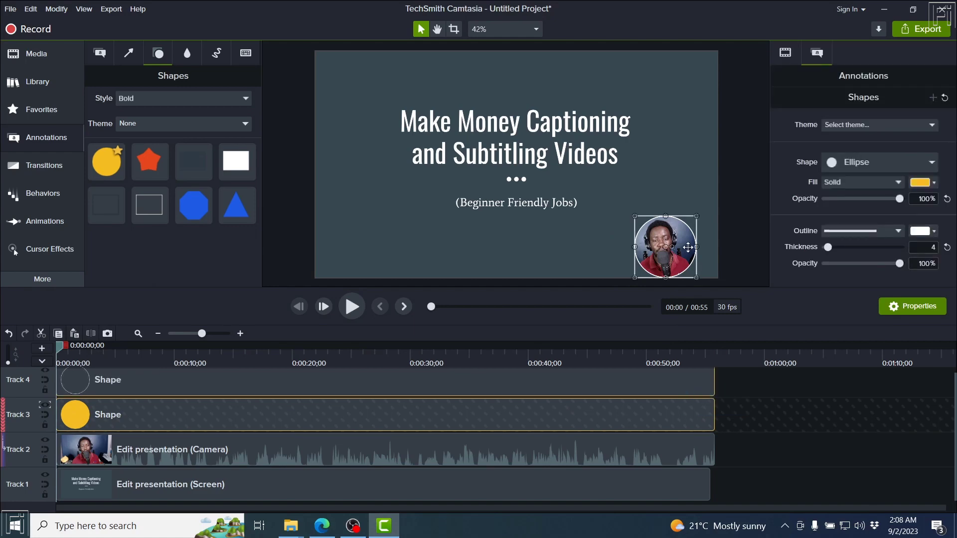
left_click_drag(688, 247, 688, 247)
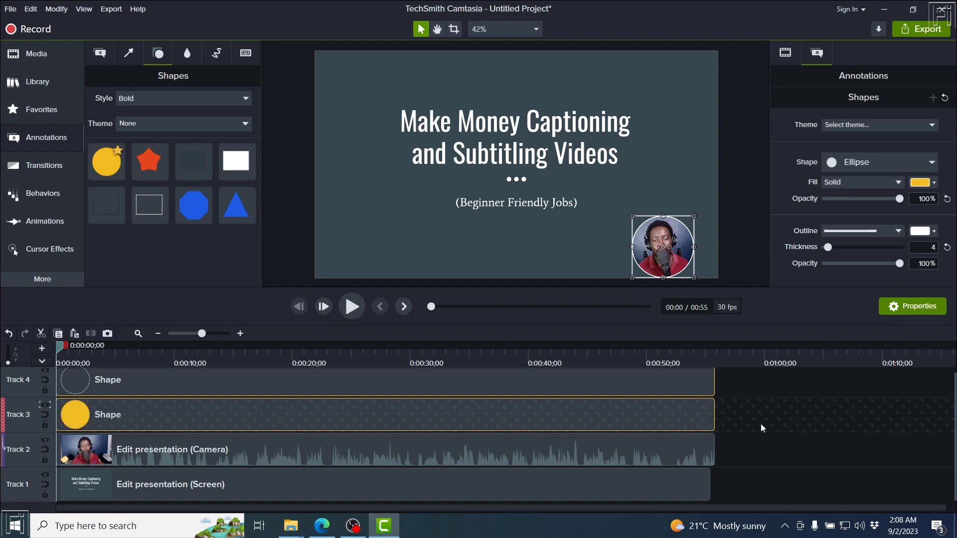
left_click(762, 449)
left_click_drag(738, 453, 633, 376)
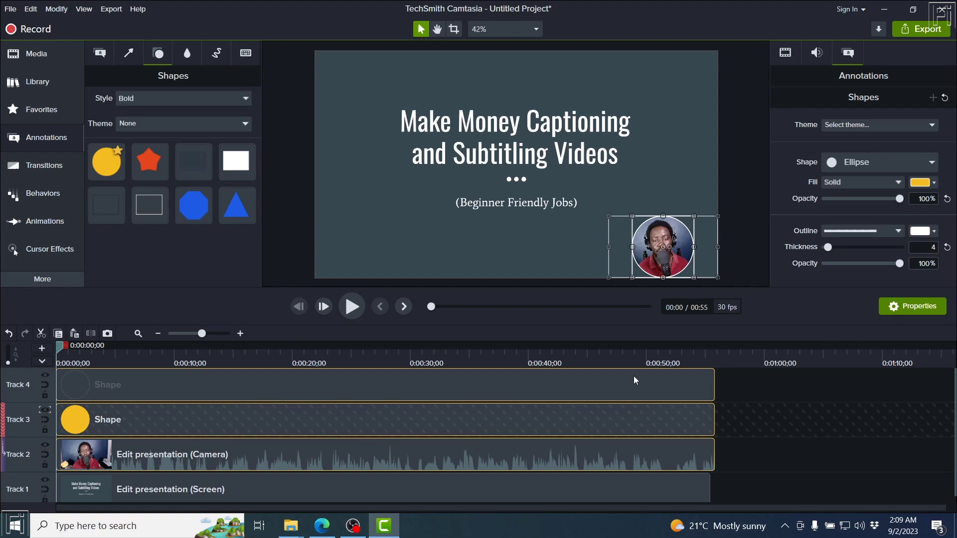
Group the camera, mask and ring clips into Group 1, leaving its track matte at None.
key("ctrl+g")
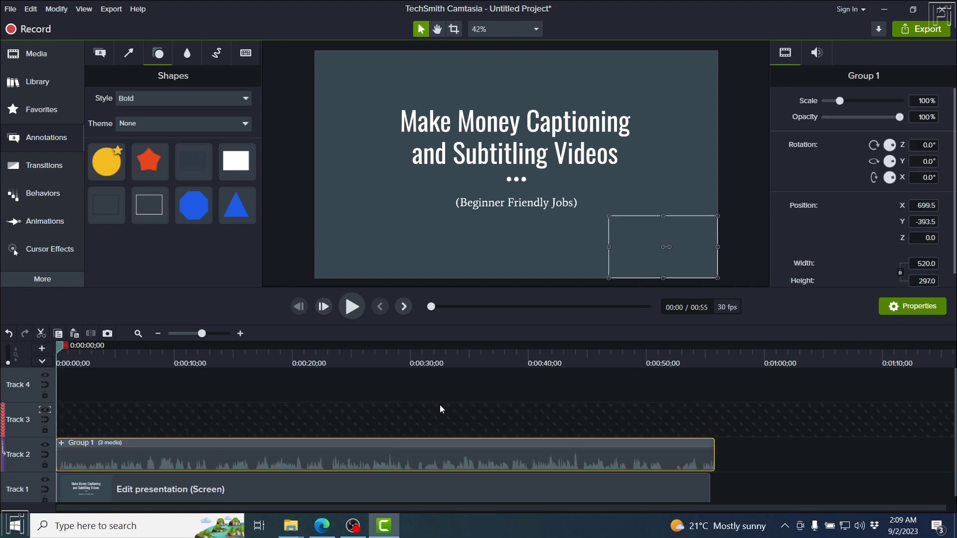
left_click(45, 411)
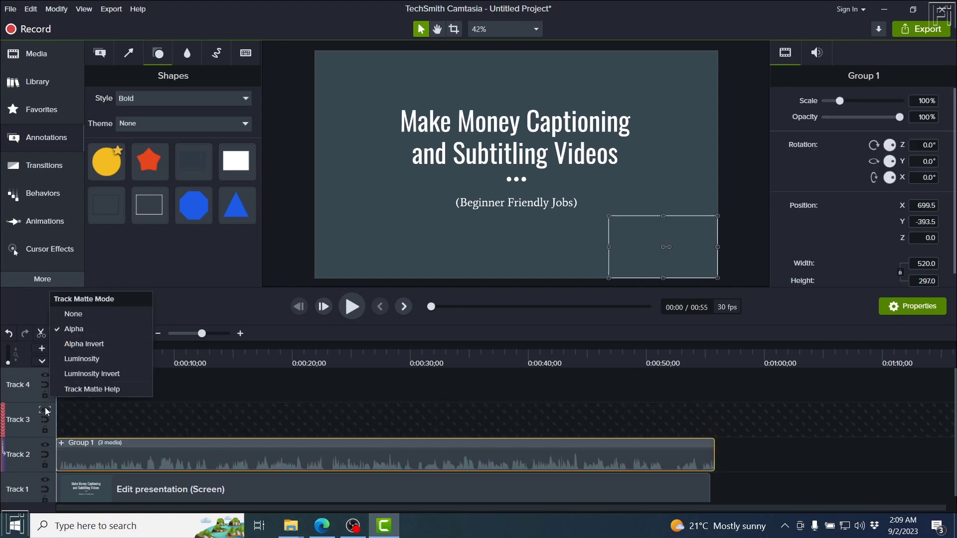
left_click(83, 316)
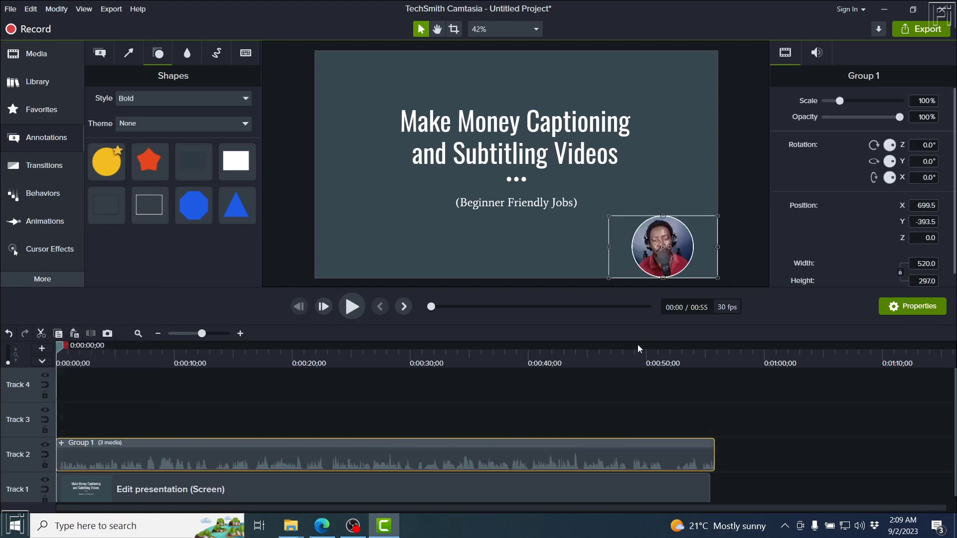
Crop Group 1's left and right edges to about 306×297 around the circular webcam.
left_click(454, 28)
left_click_drag(717, 246, 695, 246)
left_click_drag(608, 247, 664, 237)
left_click(422, 31)
Locate the mistake just before 9 seconds and ripple-cut that short stretch from the timeline.
left_click(445, 413)
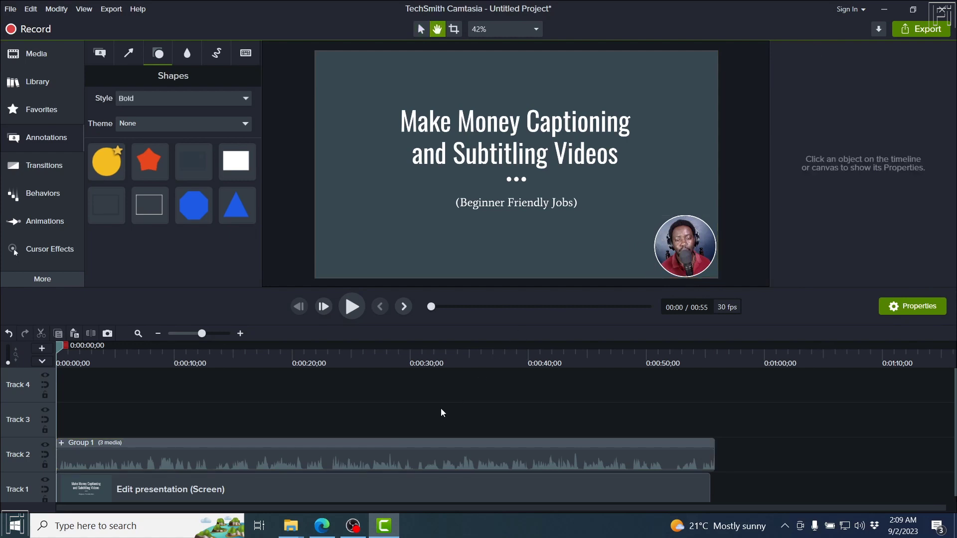
key("space")
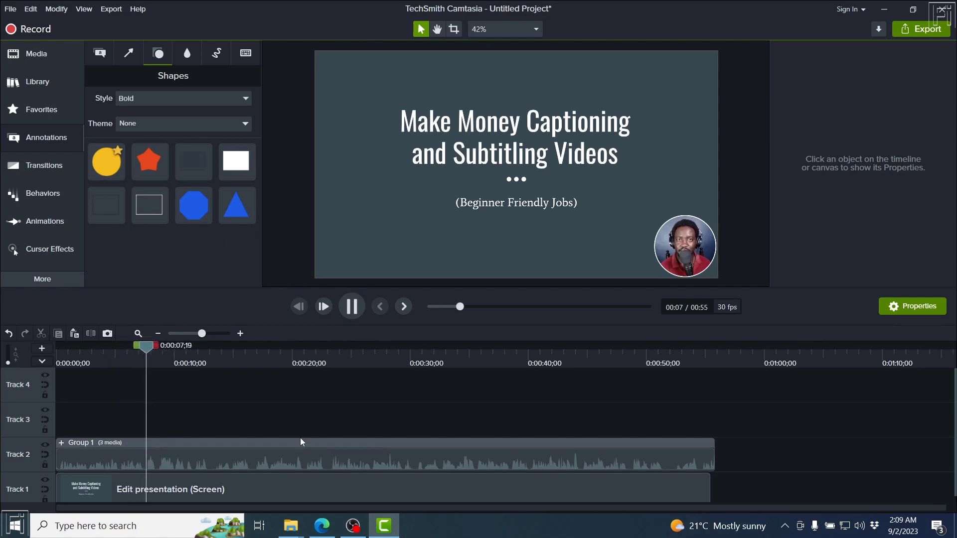
key("space")
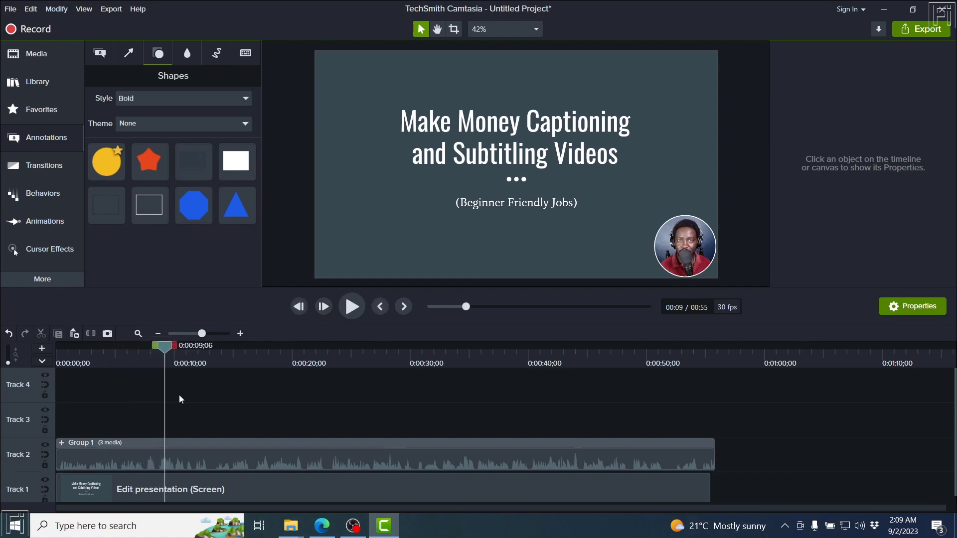
left_click(241, 336)
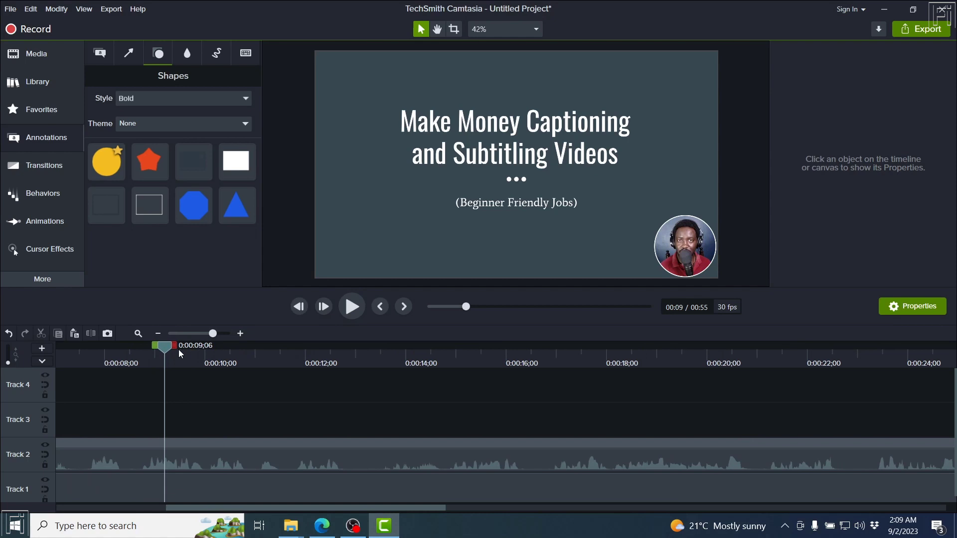
left_click_drag(166, 348, 149, 358)
key("ctrl+x")
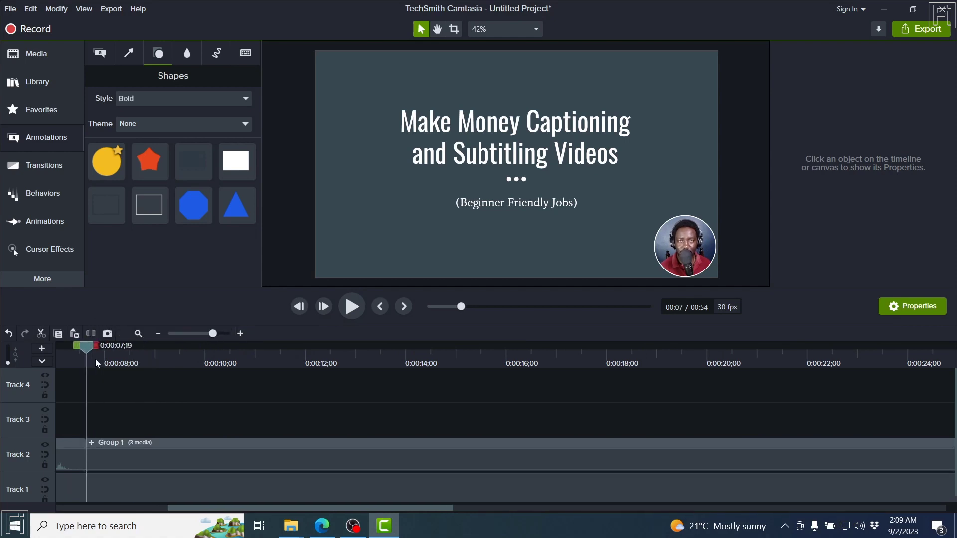
Replay across the cut near the 8-second mark to confirm it plays smoothly.
left_click_drag(84, 351, 28, 354)
key("space")
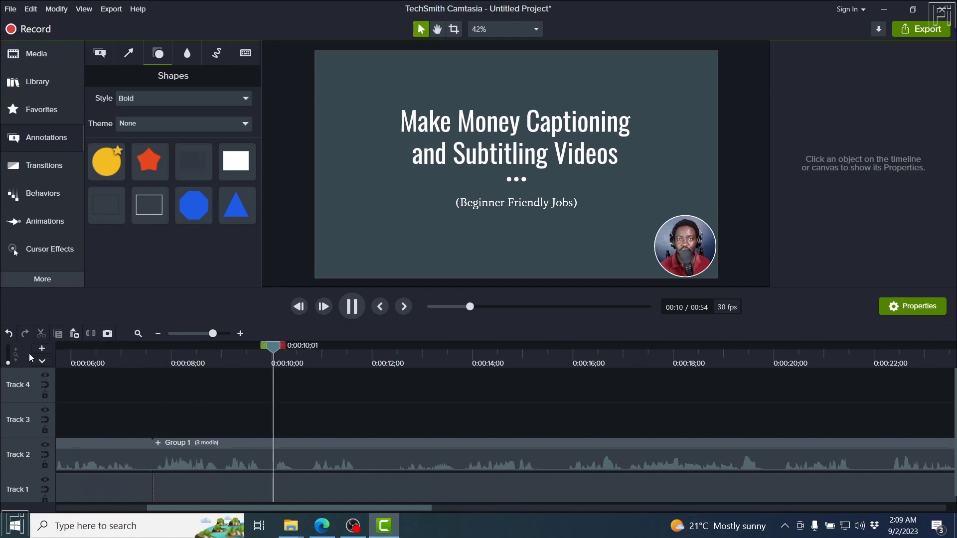
key("space")
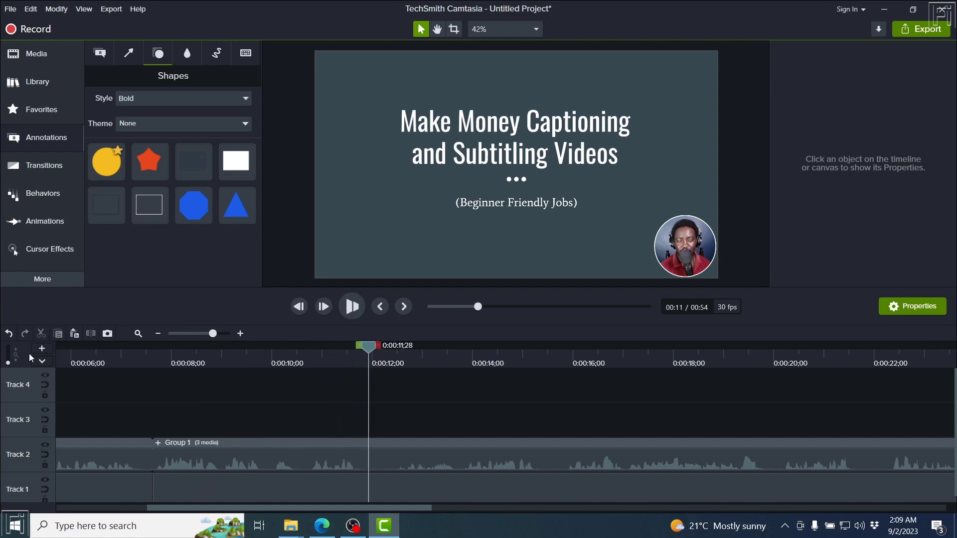
Cut the blank ending from 0:00:50;18 onward so the project runs 0:50.
left_click(158, 334)
left_click(158, 333)
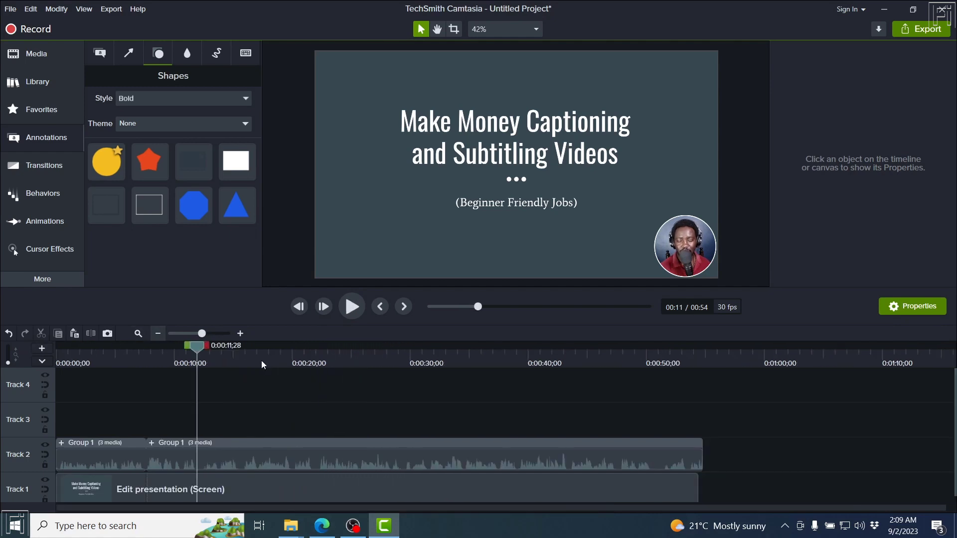
left_click(340, 372)
left_click_drag(340, 372, 630, 387)
key("space")
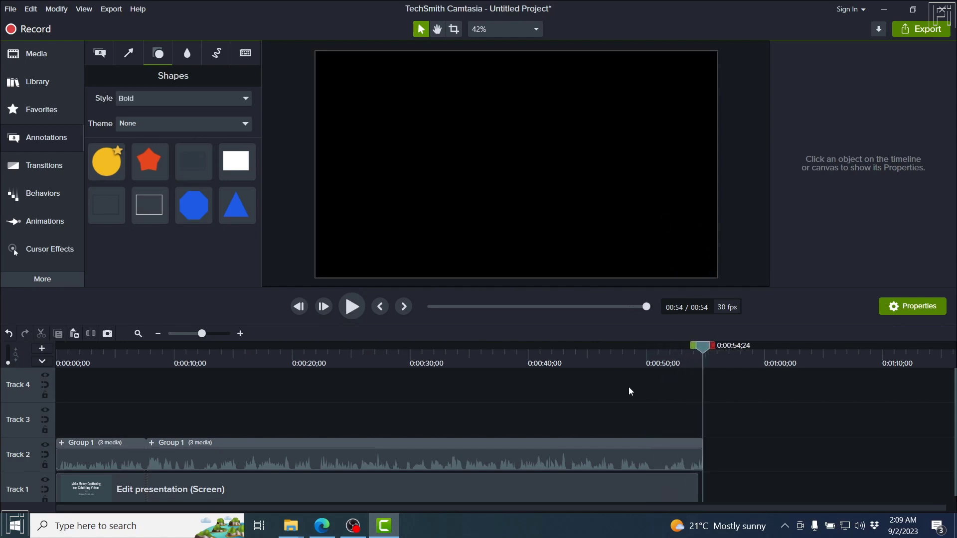
left_click(660, 358)
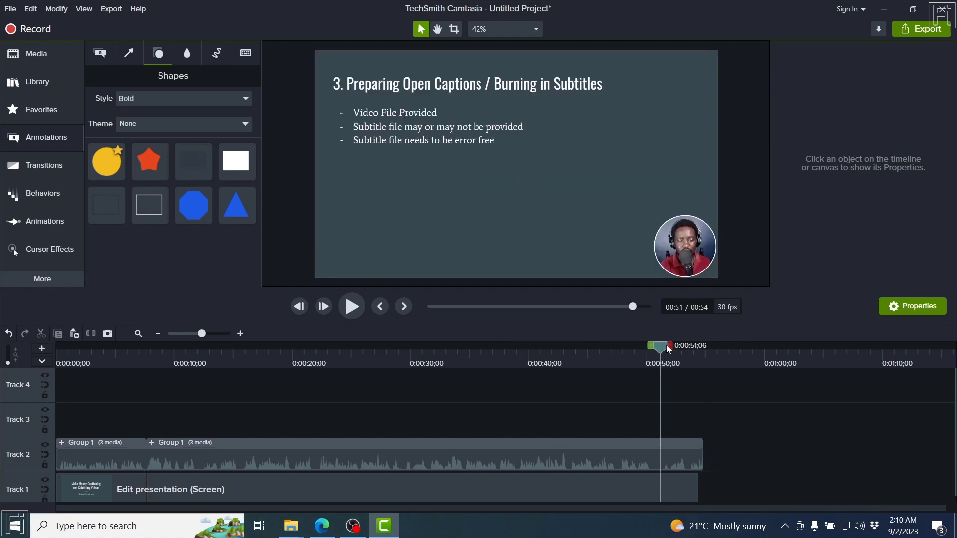
left_click_drag(669, 347, 729, 360)
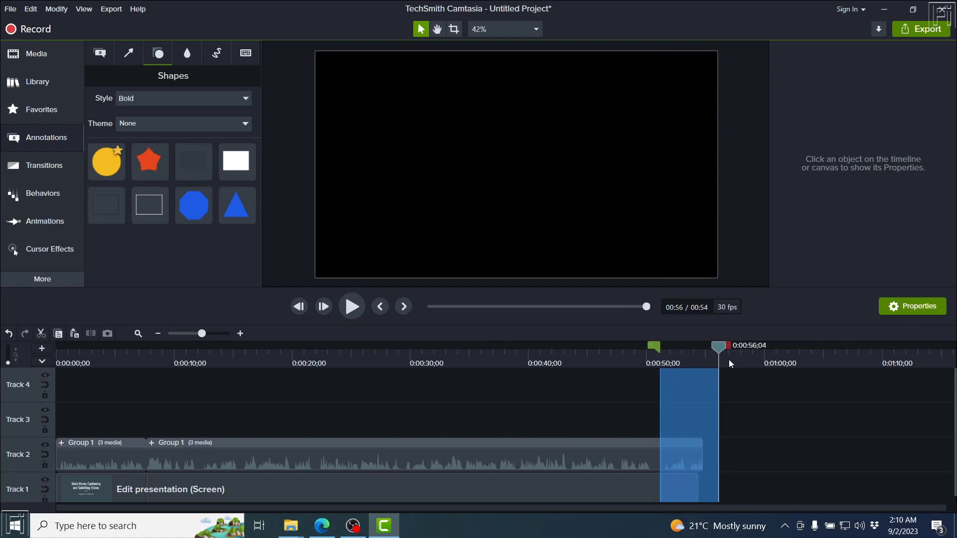
left_click(44, 335)
left_click_drag(655, 352, 644, 353)
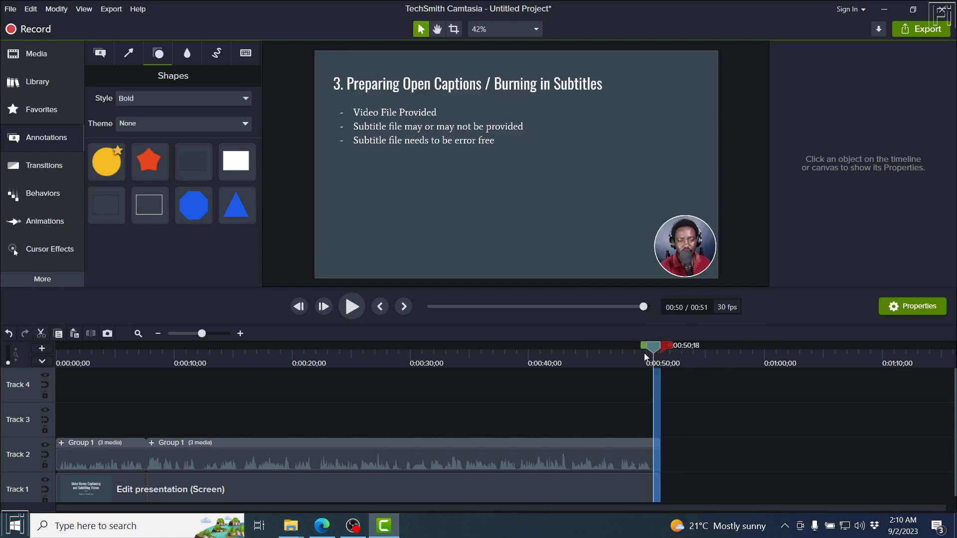
key("ctrl+x")
Play briefly from about 0:40 to refresh the preview, then bring Google Slides forward.
left_click(537, 359)
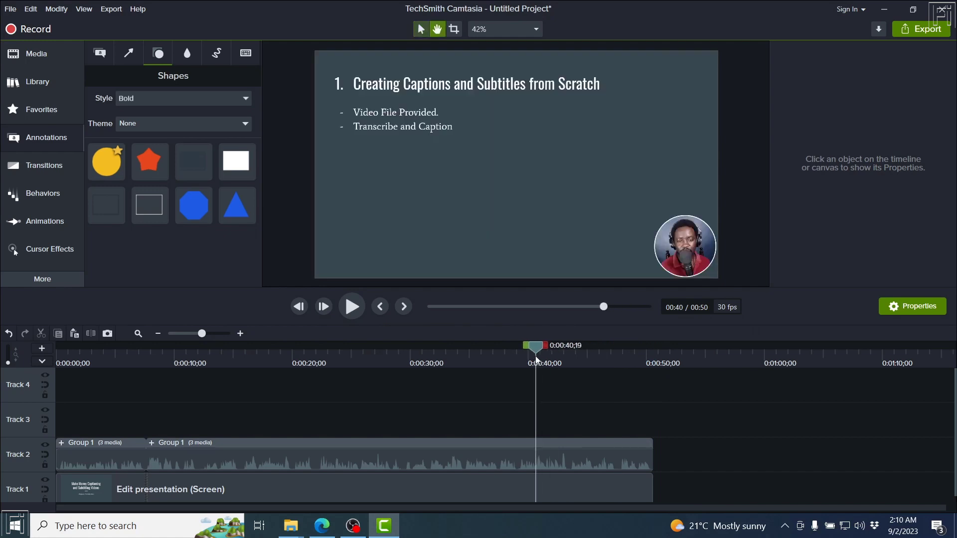
key("space")
key("space")
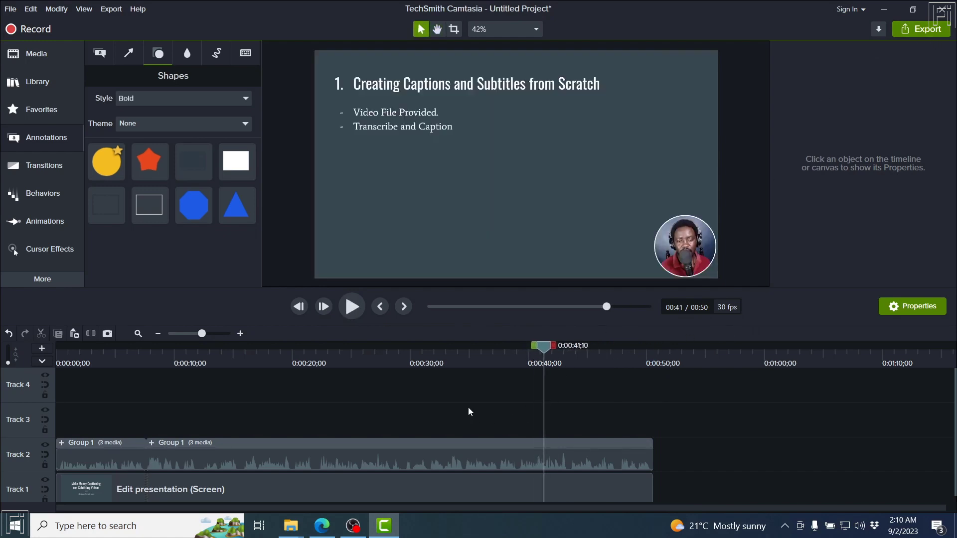
left_click(322, 525)
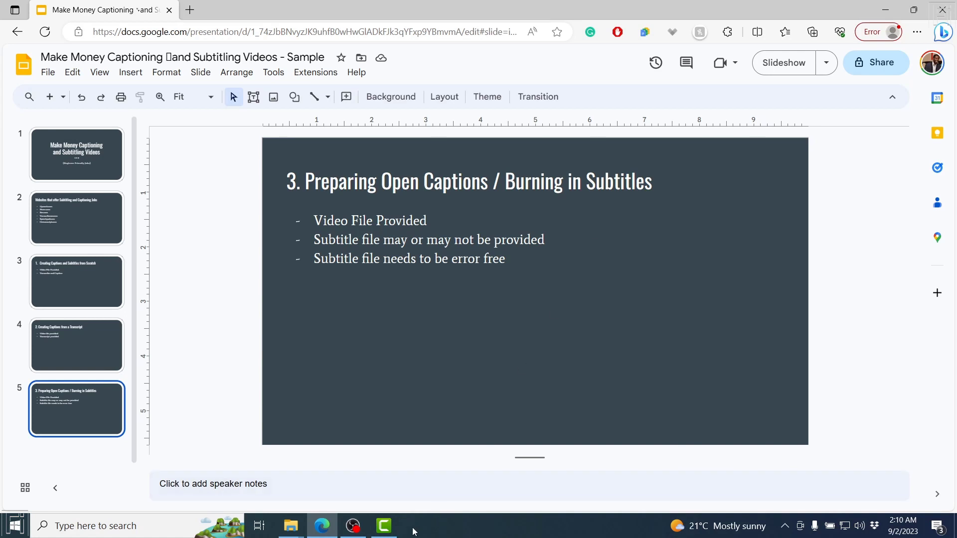
Move the second Group 1 webcam circle to the slide's bottom-left corner at −807.1, −391.5.
left_click(385, 526)
left_click(570, 457)
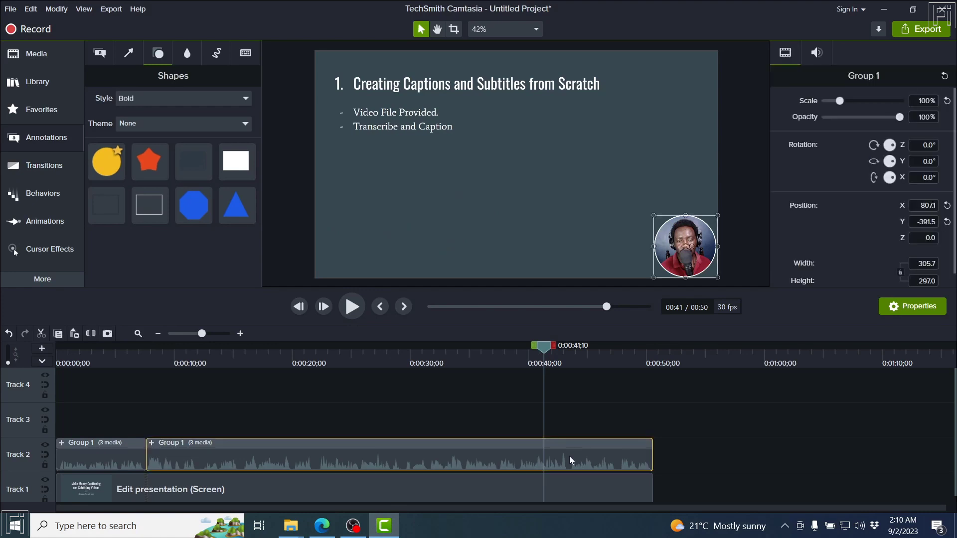
left_click_drag(683, 241, 344, 238)
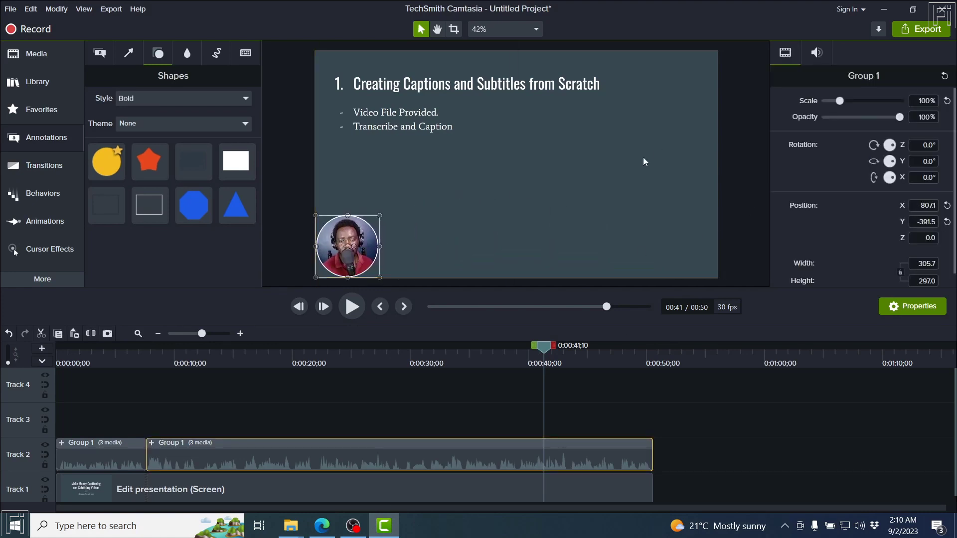